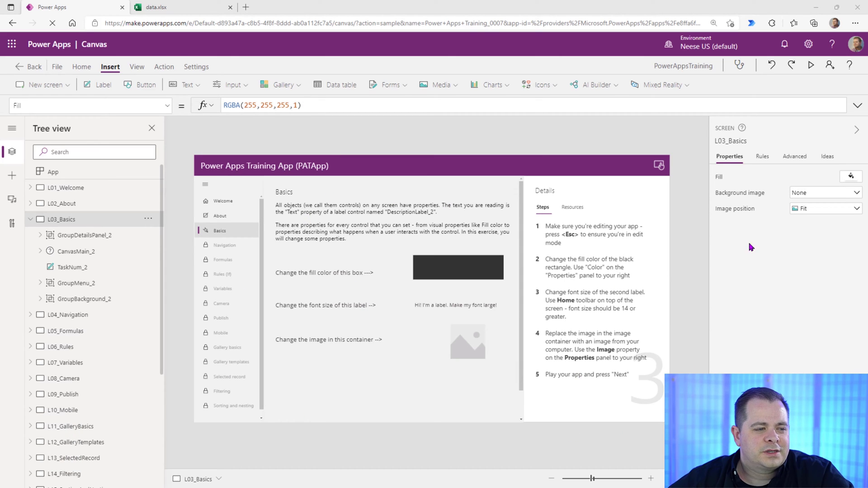
- Select the black rectangle (Rectangle2) on the Basics screen canvas
{"action": "left_click", "coordinate": [472, 268]}
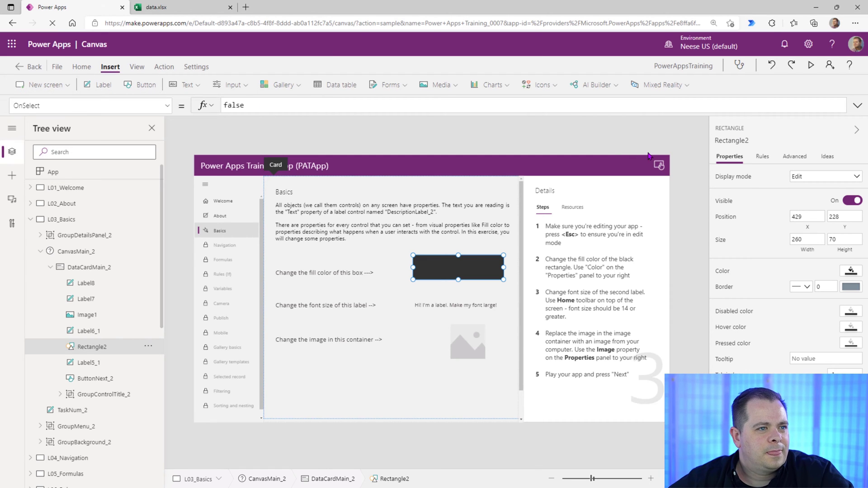
{"action": "left_click", "coordinate": [542, 85]}
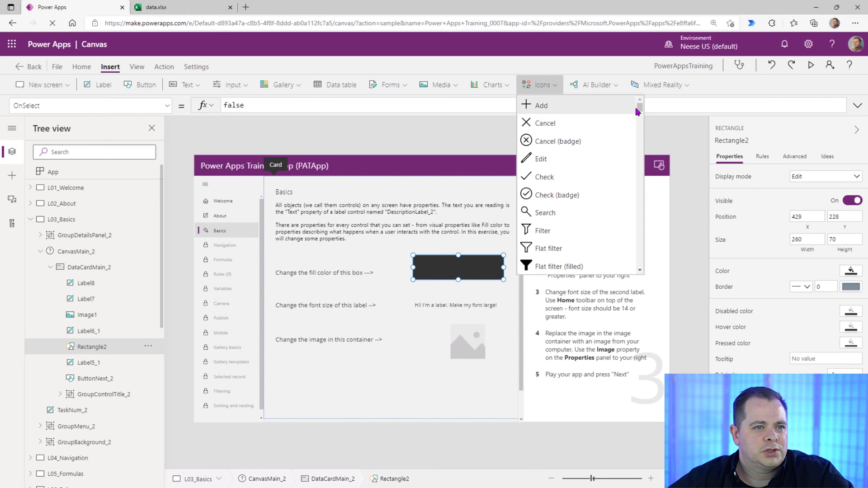
{"action": "left_click_drag", "start_coordinate": [638, 108], "coordinate": [642, 274]}
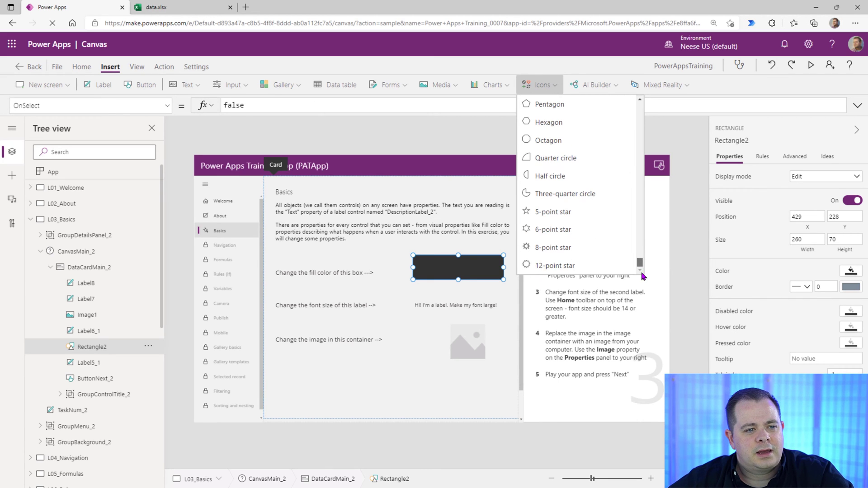
{"action": "left_click", "coordinate": [463, 265]}
{"action": "left_click", "coordinate": [466, 309]}
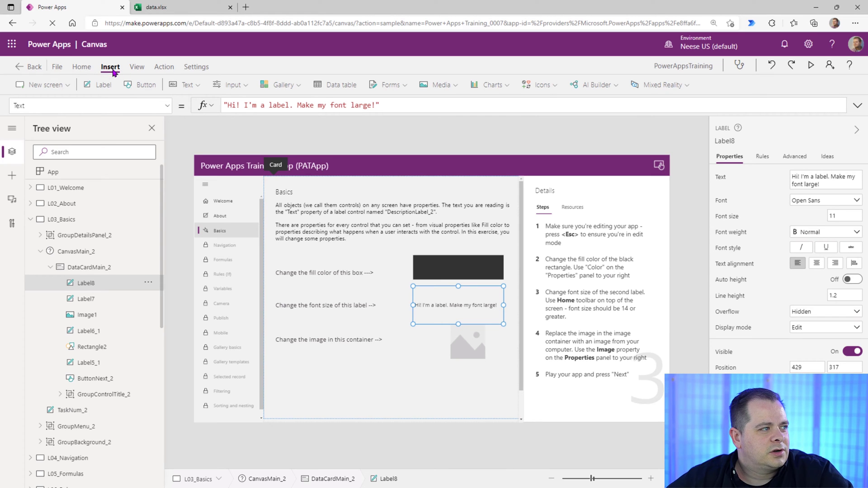
{"action": "left_click", "coordinate": [91, 87]}
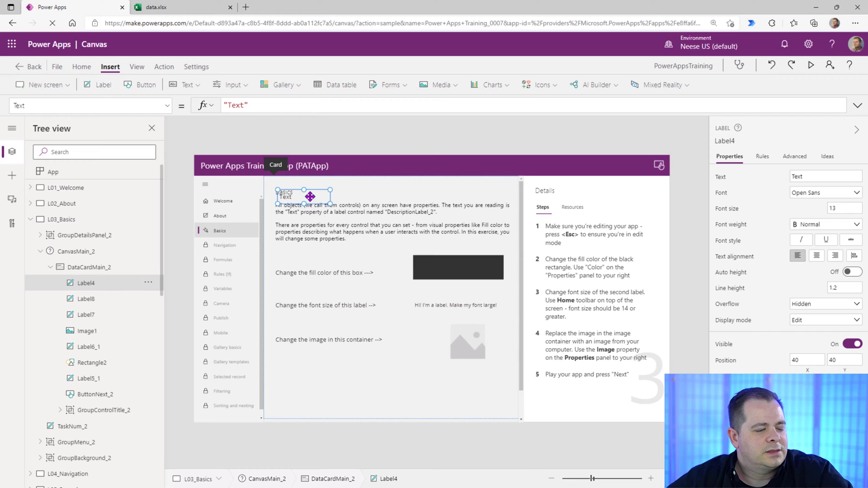
{"action": "left_click_drag", "start_coordinate": [310, 198], "coordinate": [369, 374]}
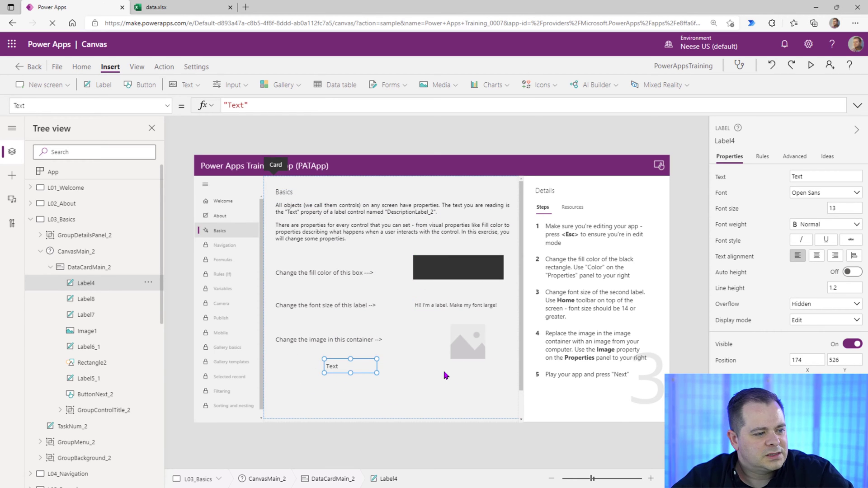
{"action": "key", "text": "Delete"}
{"action": "left_click", "coordinate": [485, 305]}
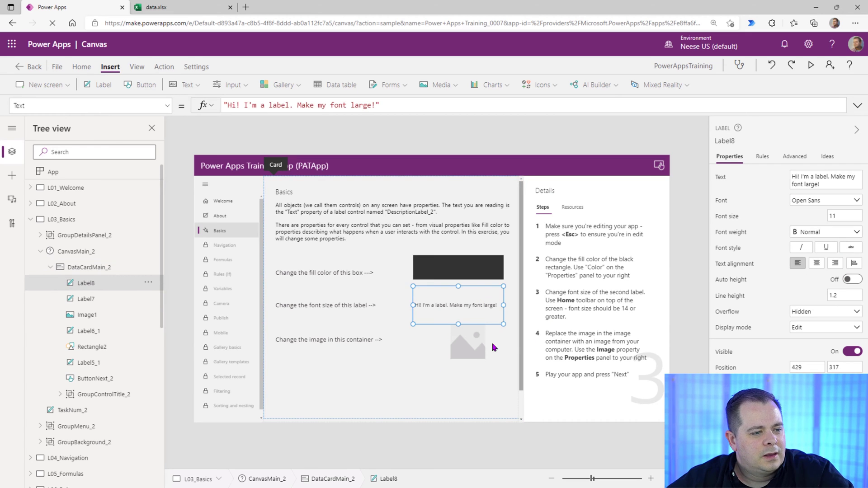
{"action": "left_click", "coordinate": [468, 345]}
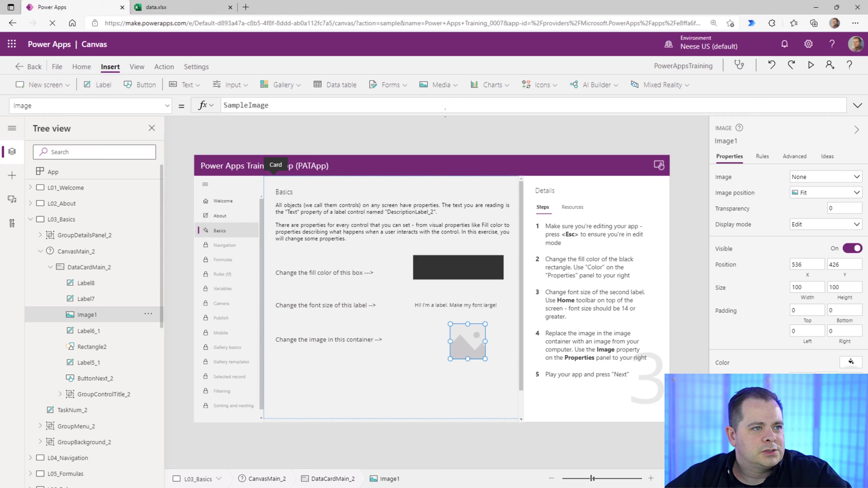
{"action": "left_click", "coordinate": [445, 85]}
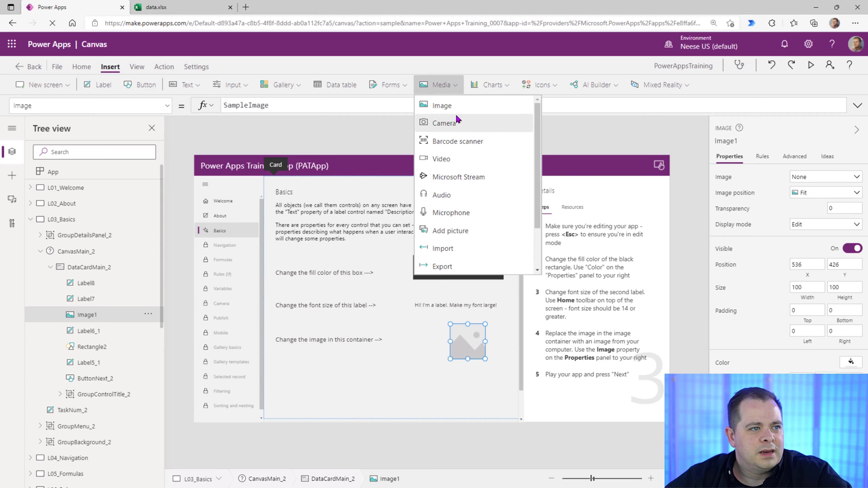
{"action": "left_click", "coordinate": [441, 105]}
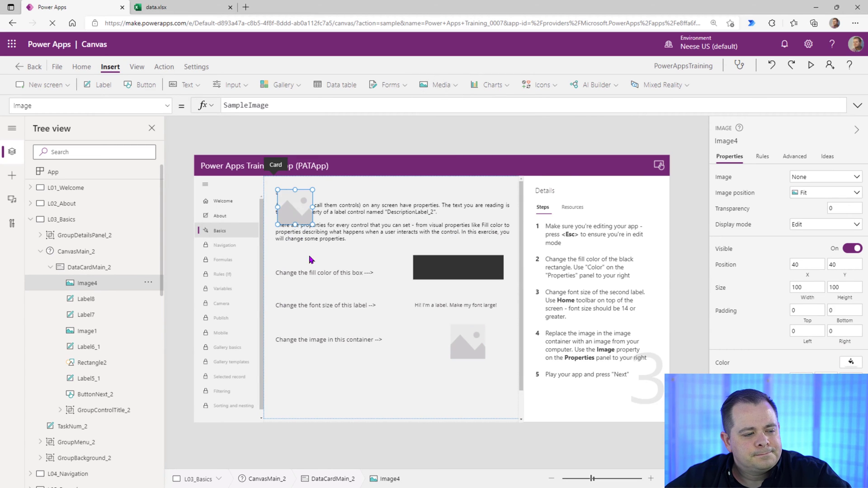
{"action": "left_click_drag", "start_coordinate": [294, 206], "coordinate": [353, 396]}
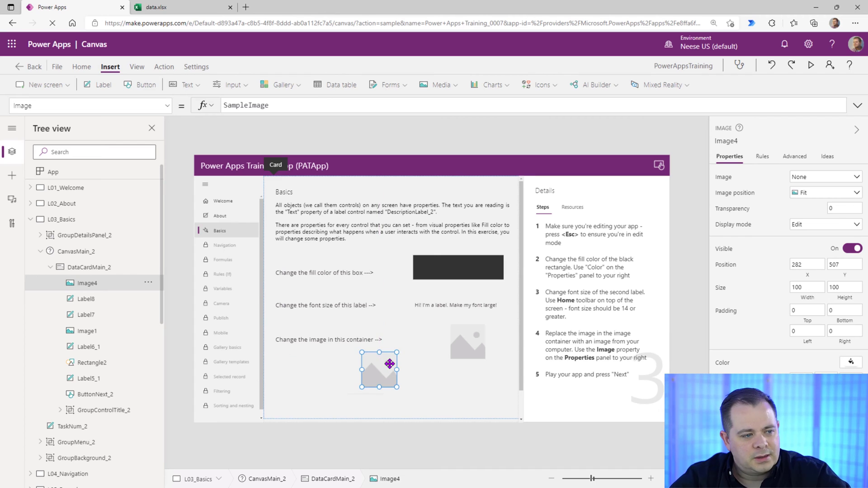
{"action": "key", "text": "Delete"}
{"action": "left_click", "coordinate": [468, 336]}
{"action": "left_click", "coordinate": [474, 271]}
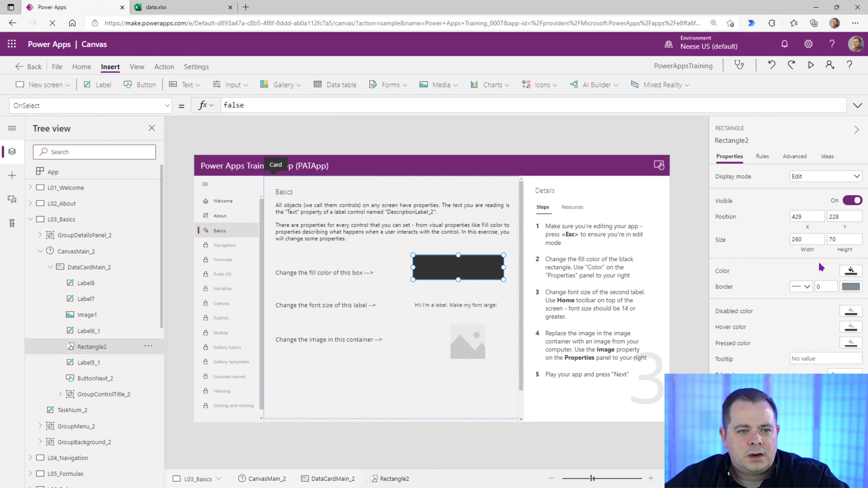
- Set the rectangle's Color fill to the dark green theme colour
{"action": "left_click", "coordinate": [847, 273]}
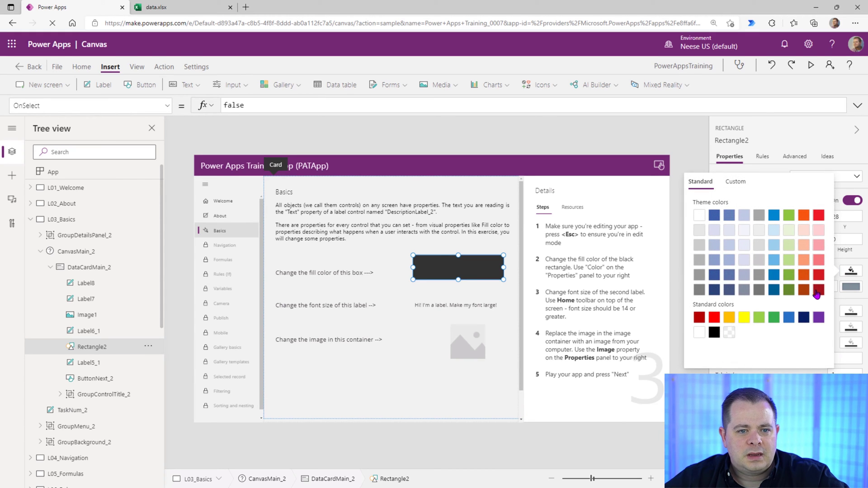
{"action": "left_click", "coordinate": [789, 290]}
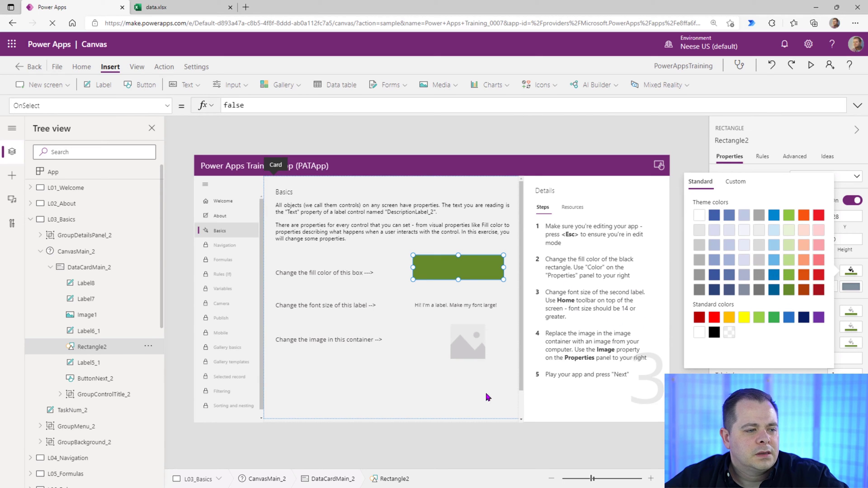
- Set Label8's font size to 20, then select the image placeholder container
{"action": "left_click", "coordinate": [457, 309]}
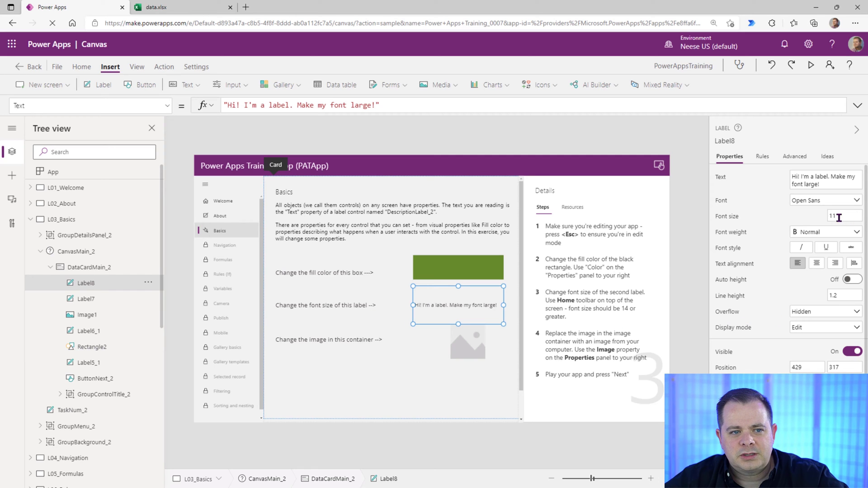
{"action": "left_click", "coordinate": [840, 216]}
{"action": "type", "text": "20"}
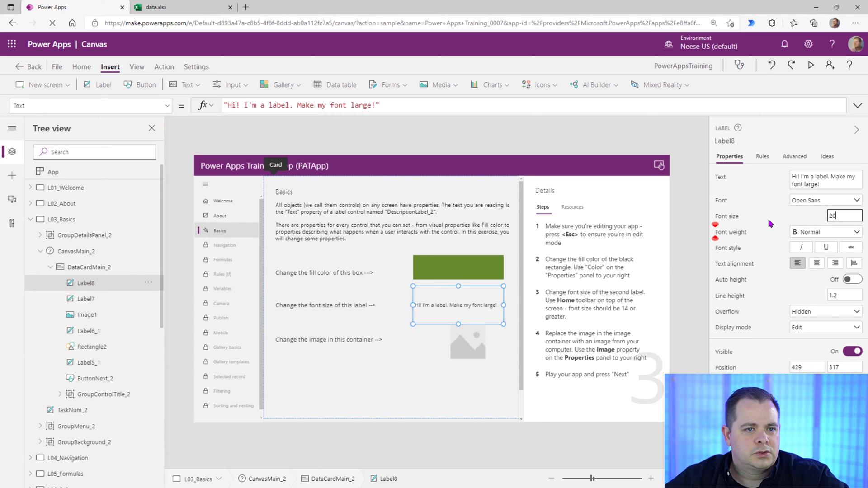
{"action": "key", "text": "Return"}
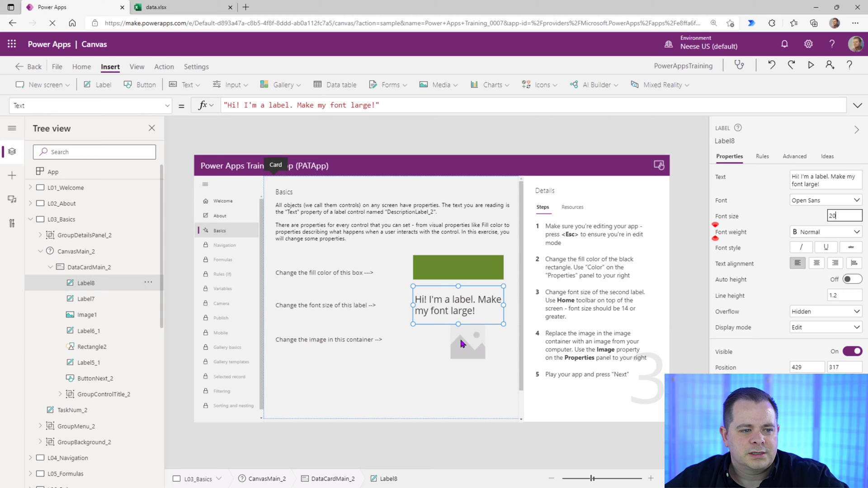
{"action": "left_click", "coordinate": [473, 350]}
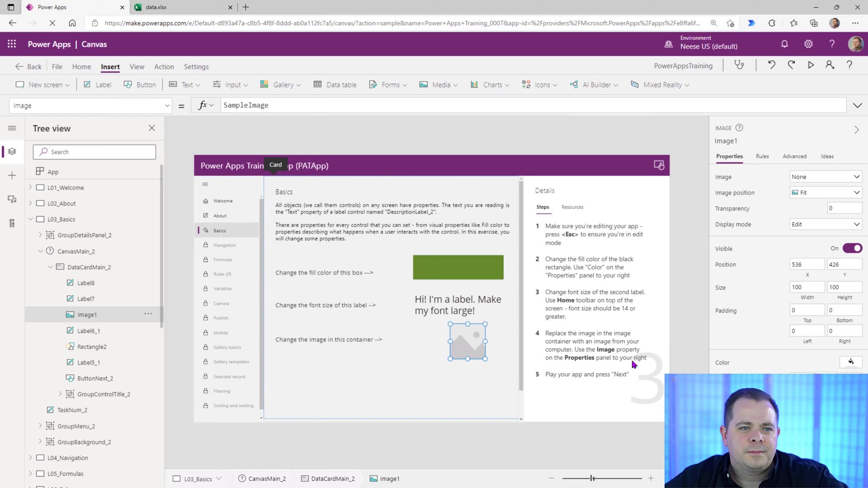
- Set Image1's Image property to the PowerApps logo from the image list
{"action": "left_click", "coordinate": [723, 178]}
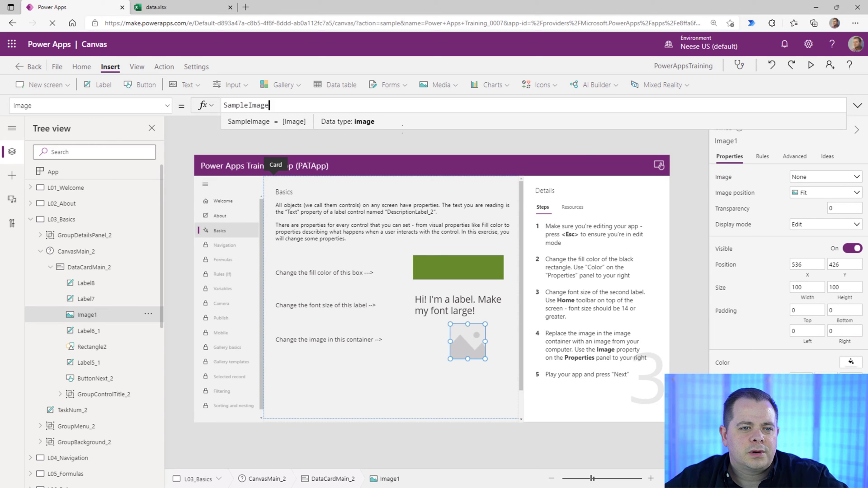
{"action": "left_click", "coordinate": [835, 177]}
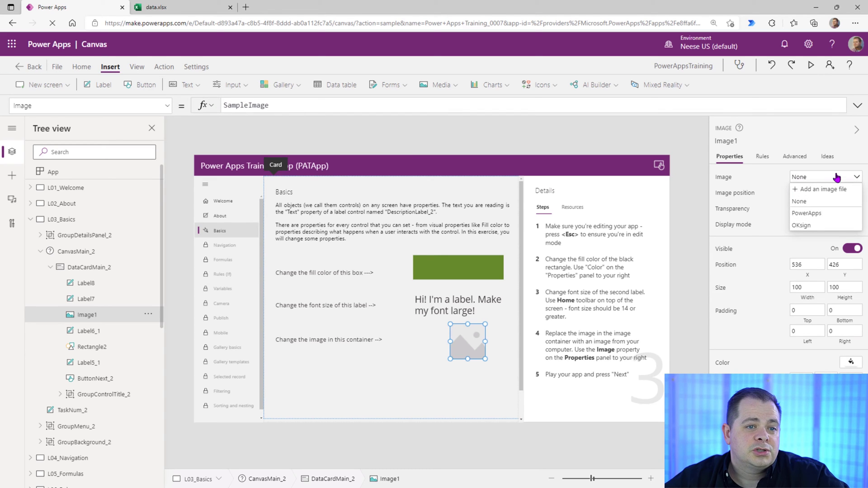
{"action": "left_click", "coordinate": [828, 214]}
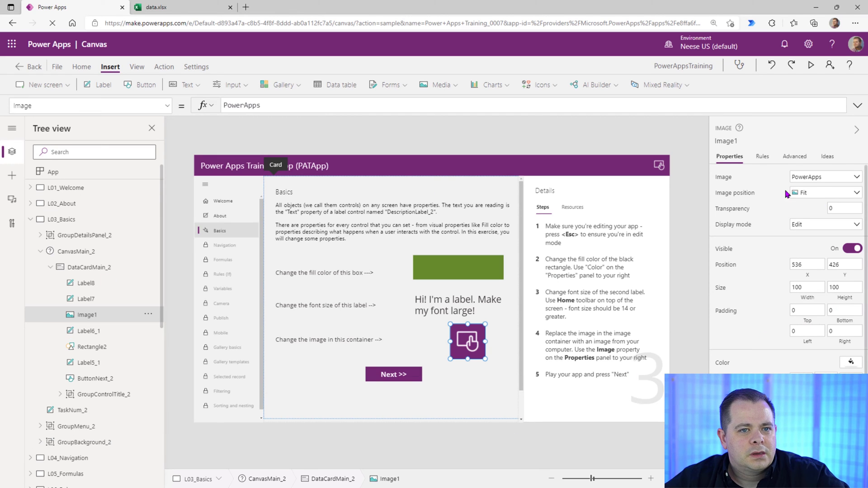
{"action": "left_click", "coordinate": [822, 178]}
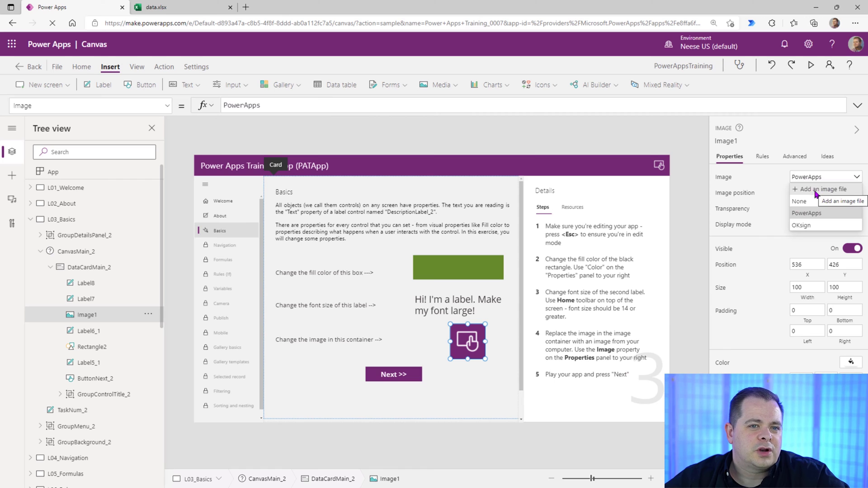
{"action": "left_click", "coordinate": [821, 190]}
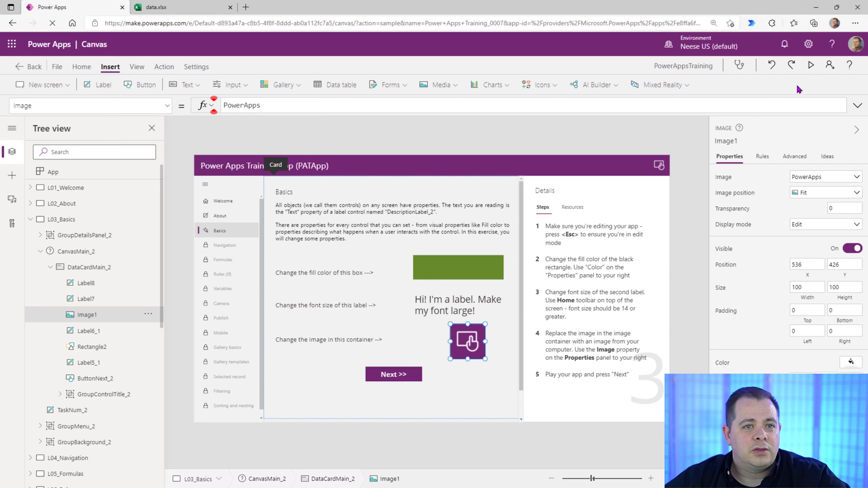
{"action": "key", "text": "Escape"}
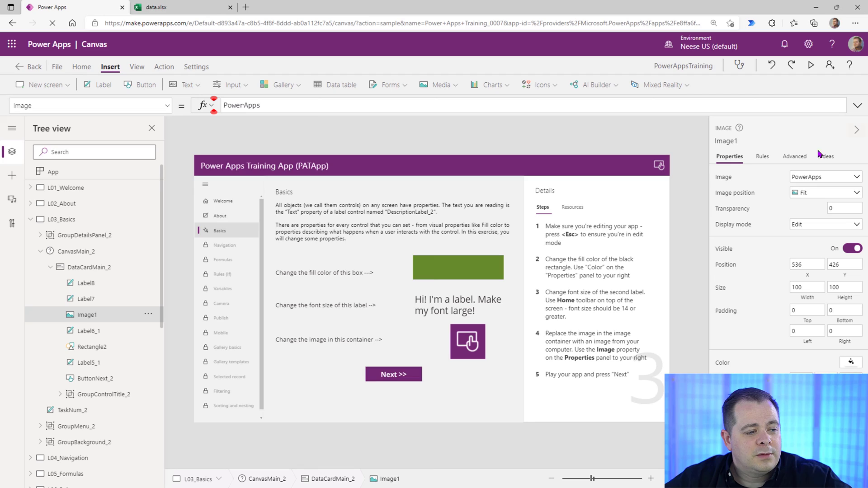